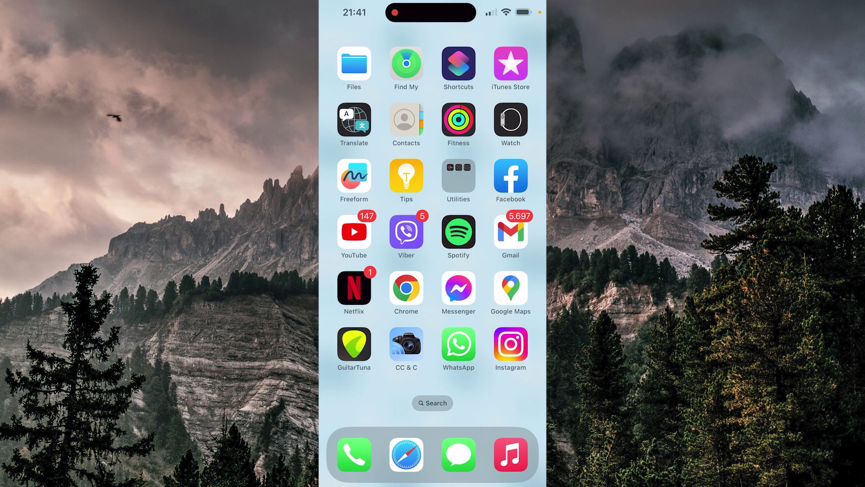
- From your Instagram profile, open the green keyboard carousel post and view its purple second photo
{"action": "left_click", "coordinate": [510, 343]}
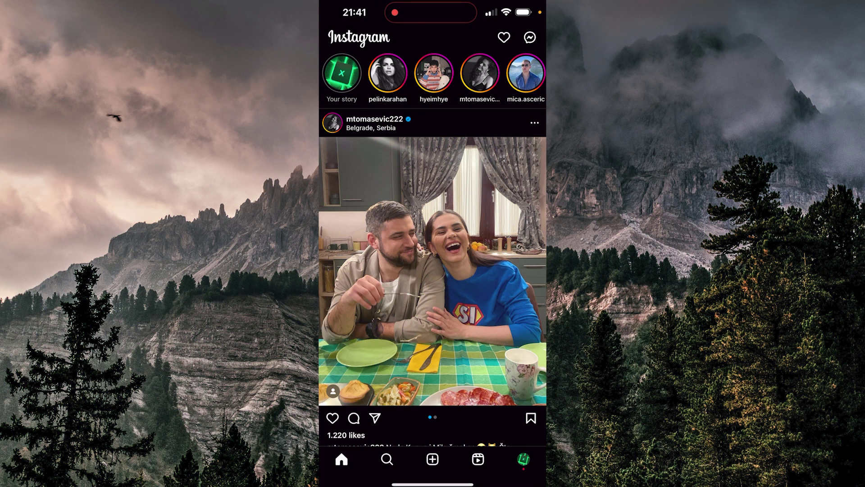
{"action": "left_click", "coordinate": [523, 459]}
{"action": "scroll", "coordinate": [432, 270], "scroll_direction": "down", "scroll_amount": 2}
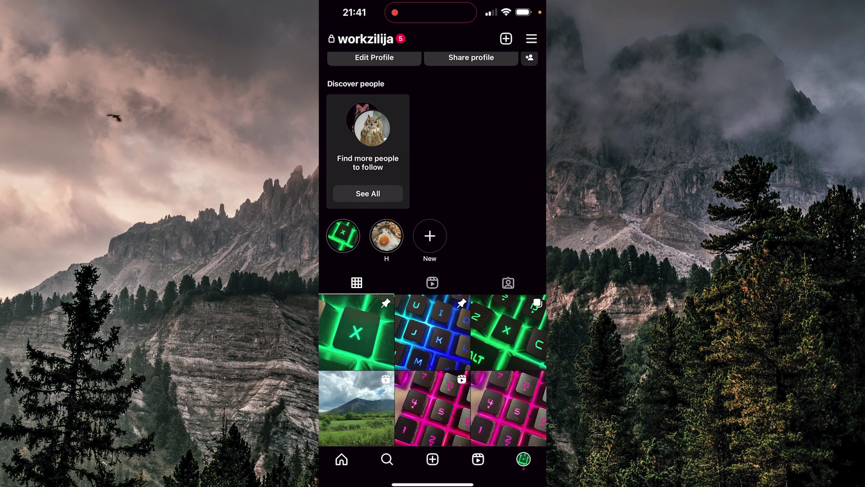
{"action": "left_click", "coordinate": [509, 332]}
{"action": "mouse_move", "coordinate": [487, 220]}
{"action": "left_mouse_down"}
{"action": "mouse_move", "coordinate": [366, 219]}
{"action": "mouse_move", "coordinate": [486, 220]}
{"action": "left_mouse_up"}
{"action": "mouse_move", "coordinate": [365, 219]}
{"action": "left_mouse_down"}
{"action": "mouse_move", "coordinate": [486, 220]}
{"action": "mouse_move", "coordinate": [365, 219]}
{"action": "left_mouse_up"}
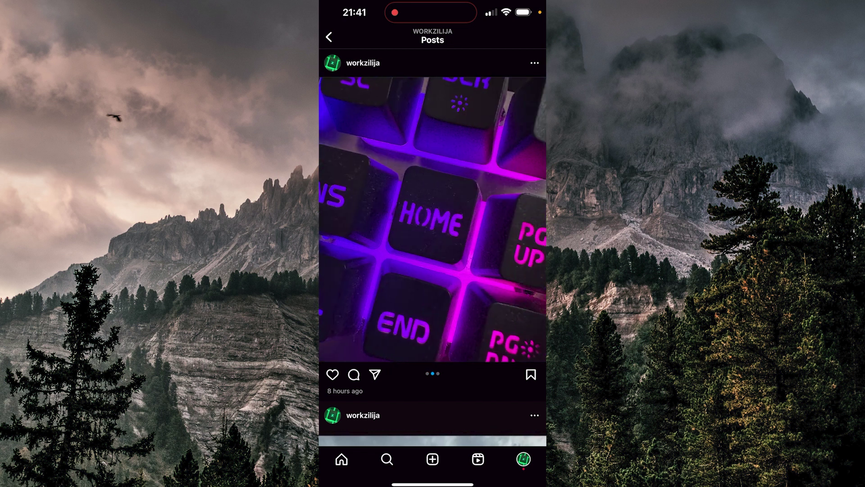
- Edit the keyboard post and delete its purple second photo, confirming the deletion
{"action": "left_click", "coordinate": [534, 63]}
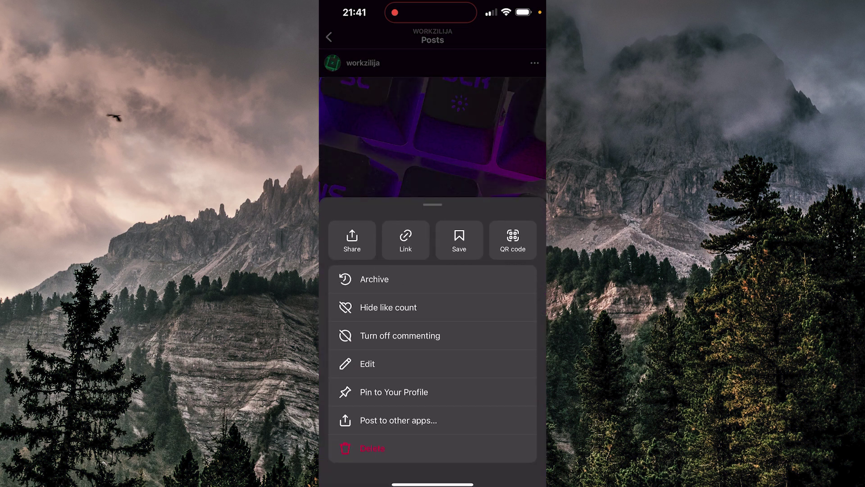
{"action": "left_click", "coordinate": [368, 363]}
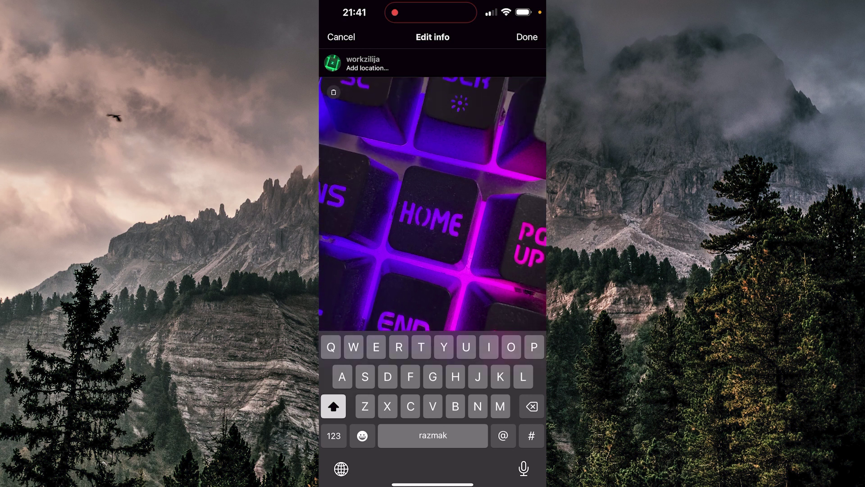
{"action": "left_click", "coordinate": [333, 92]}
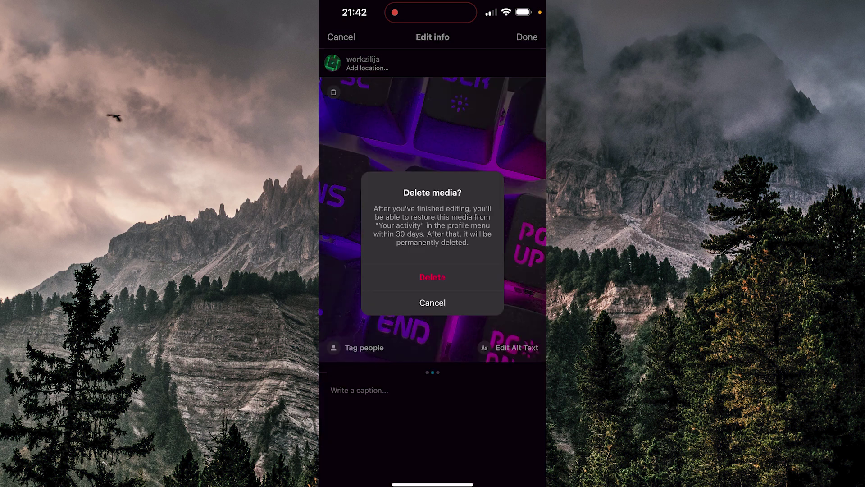
{"action": "left_click", "coordinate": [432, 278]}
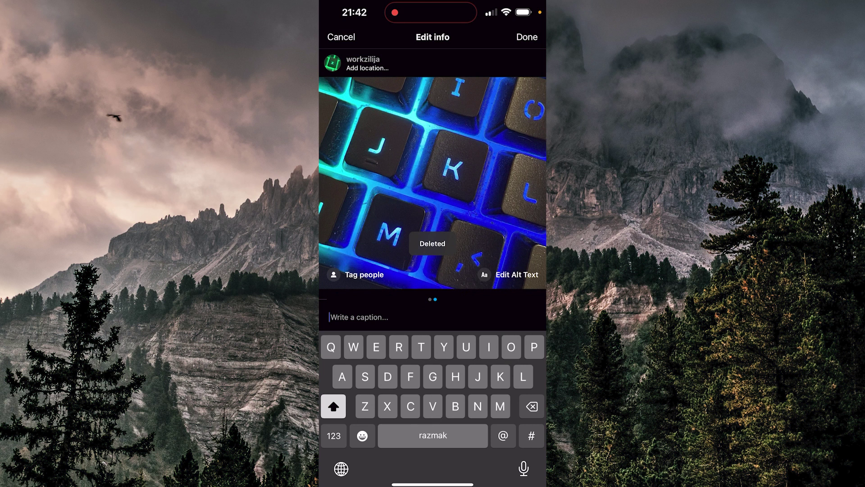
- Save the edited post, then reopen it and view the blue second photo
{"action": "left_click_drag", "start_coordinate": [365, 183], "coordinate": [514, 183]}
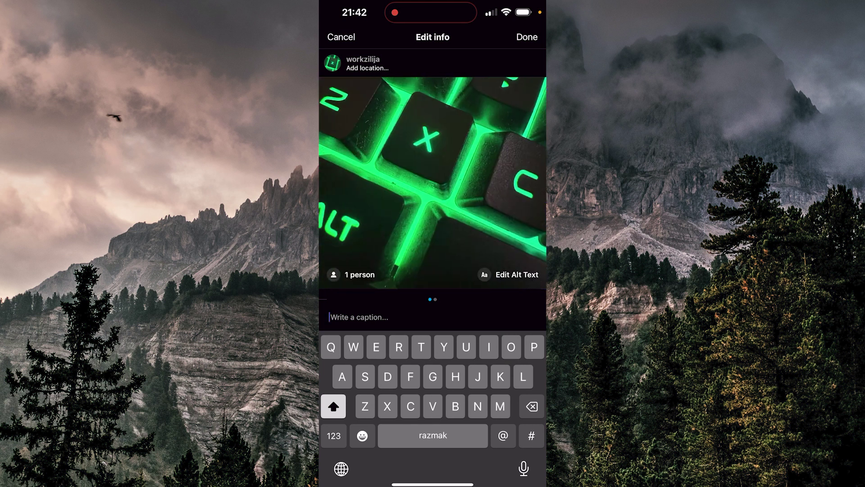
{"action": "left_click", "coordinate": [527, 37]}
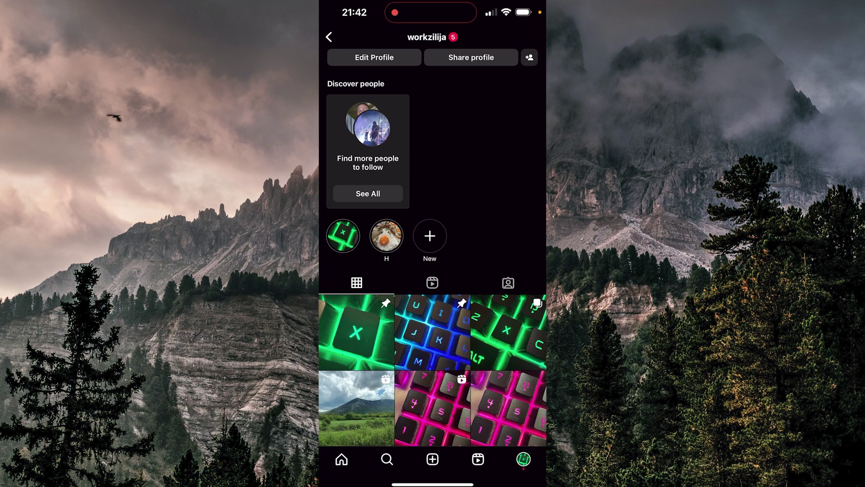
{"action": "left_click", "coordinate": [509, 332]}
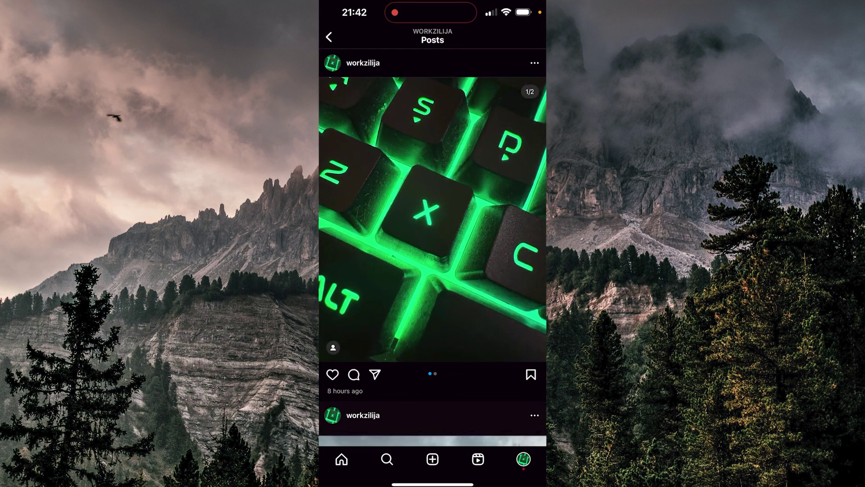
{"action": "mouse_move", "coordinate": [474, 223]}
{"action": "left_mouse_down"}
{"action": "mouse_move", "coordinate": [352, 223]}
{"action": "mouse_move", "coordinate": [473, 223]}
{"action": "left_mouse_up"}
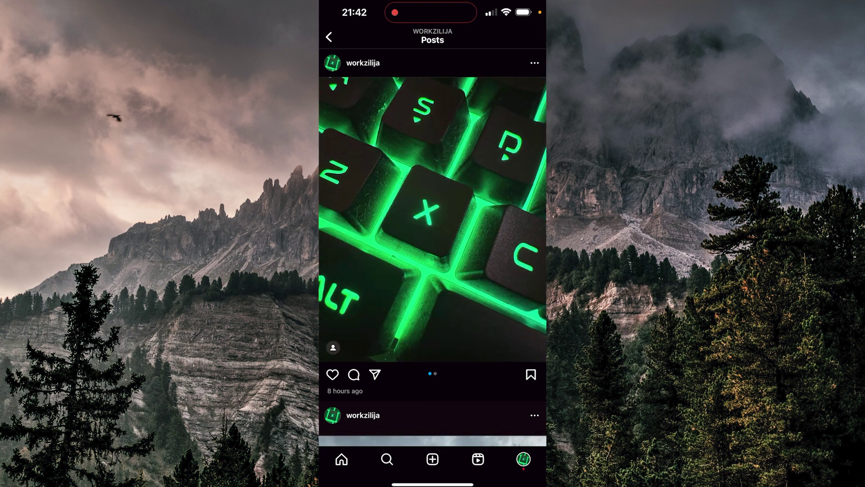